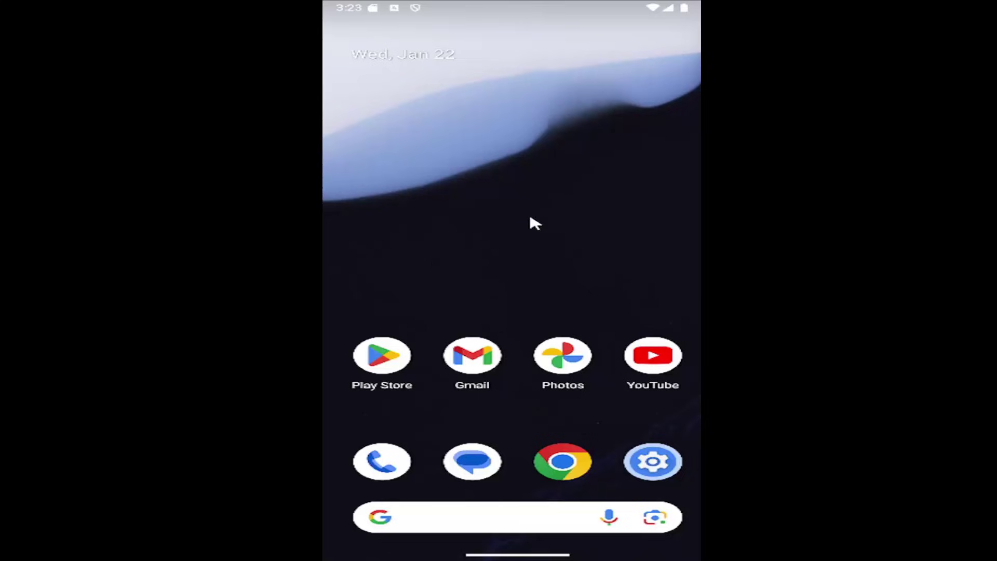
# - Go from the app drawer into Settings and open its Accessibility page
pyautogui.moveTo(534, 390); pyautogui.dragTo(534, 225)
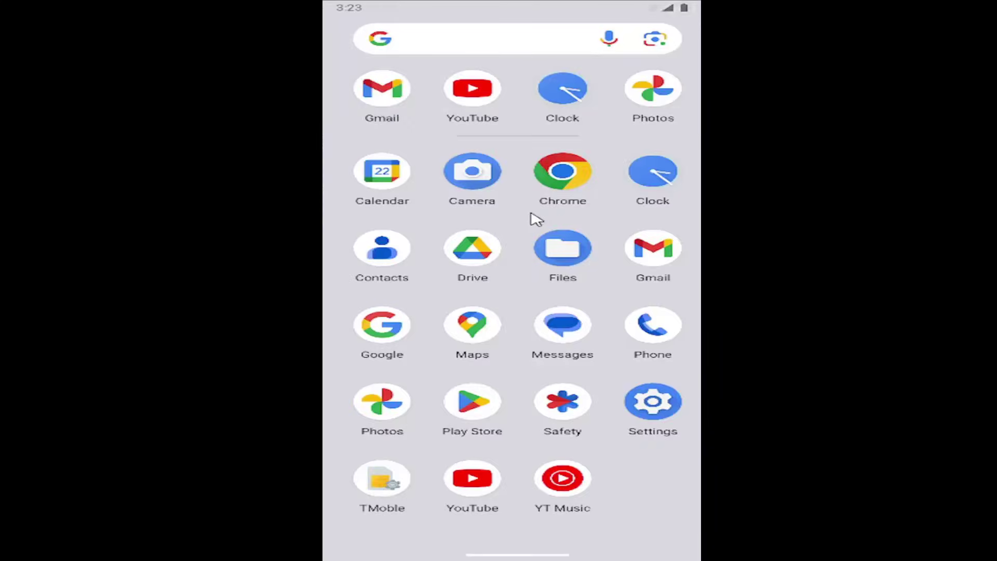
pyautogui.click(638, 403)
pyautogui.scroll(-3, 482, 343)
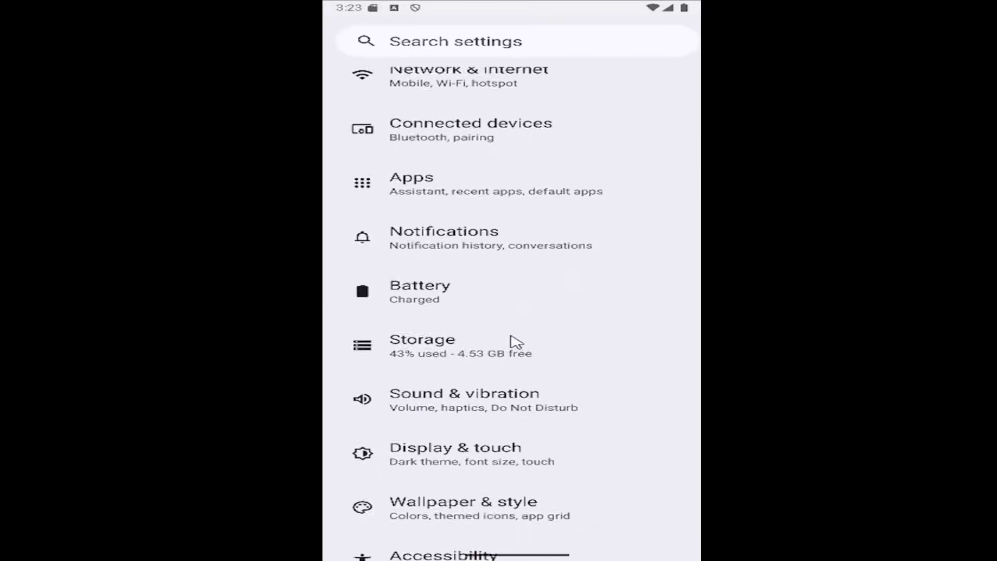
pyautogui.scroll(-2, 516, 341)
pyautogui.scroll(-3, 516, 341)
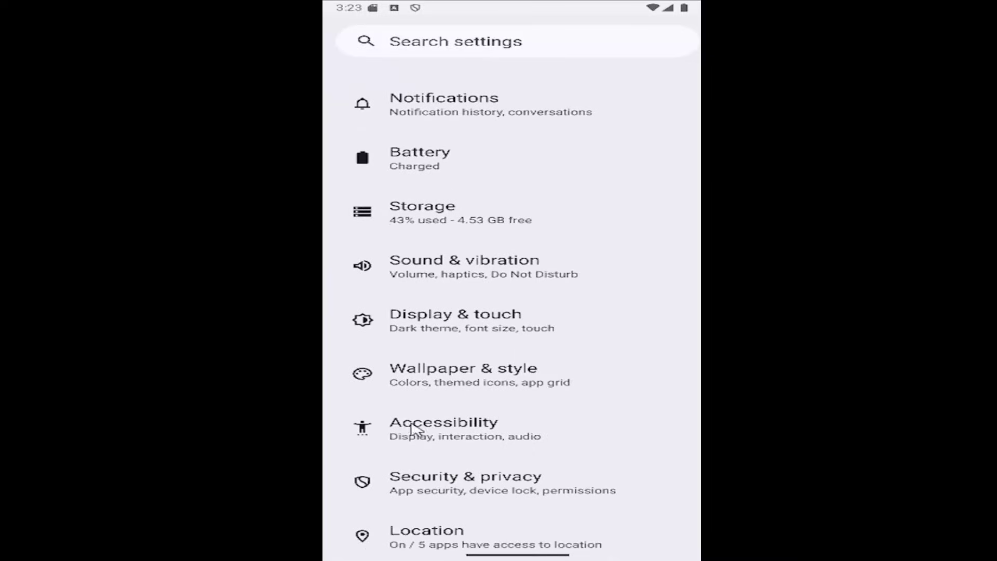
pyautogui.click(437, 431)
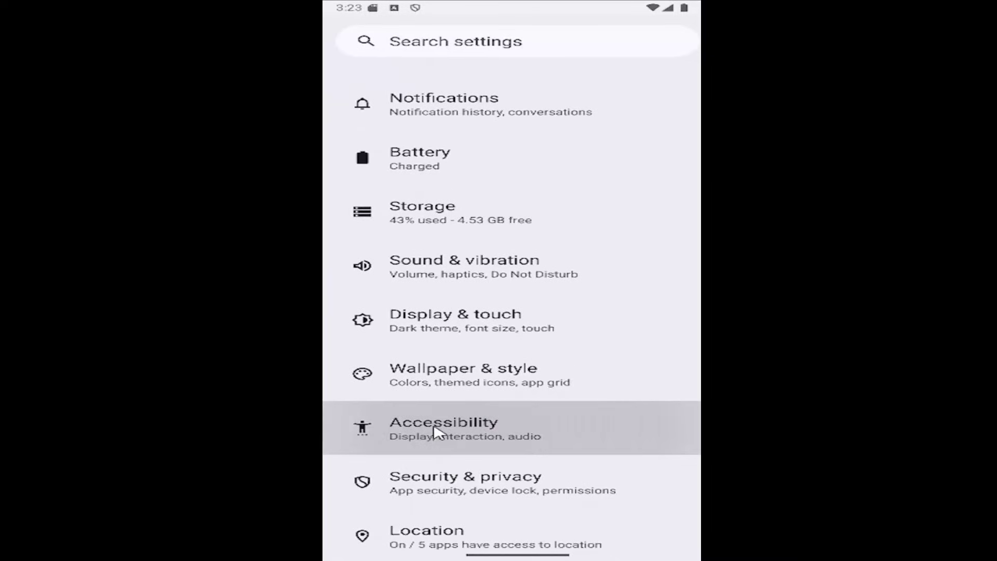
pyautogui.scroll(-3, 481, 445)
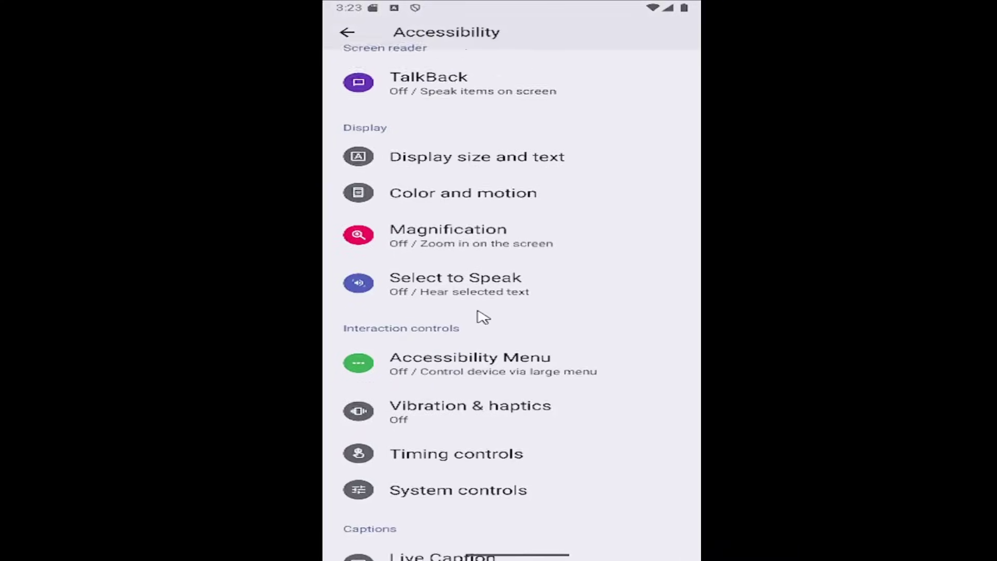
pyautogui.scroll(-2, 475, 327)
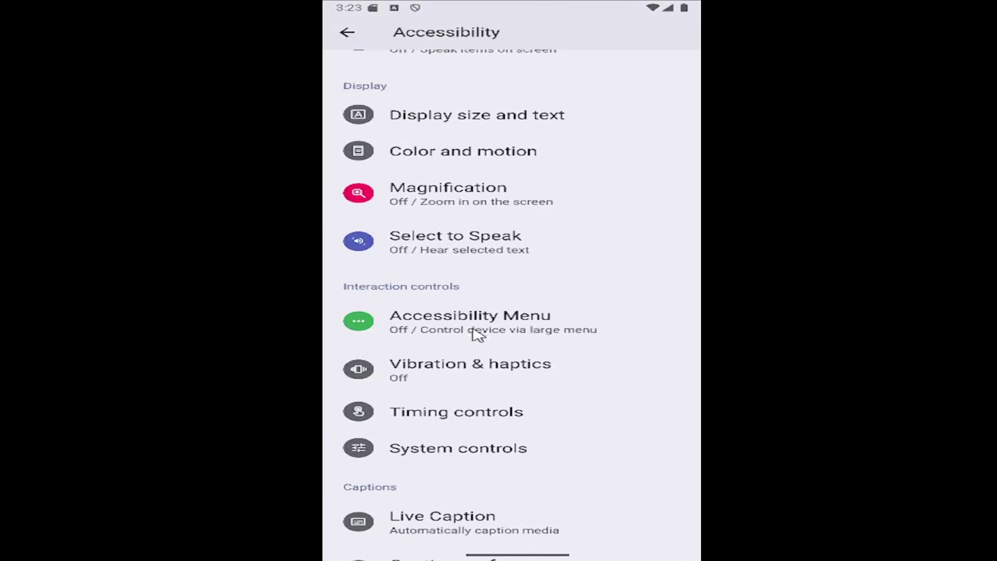
# - Turn on Use vibration & haptics and set Ring vibration to about two-thirds strength
pyautogui.click(448, 376)
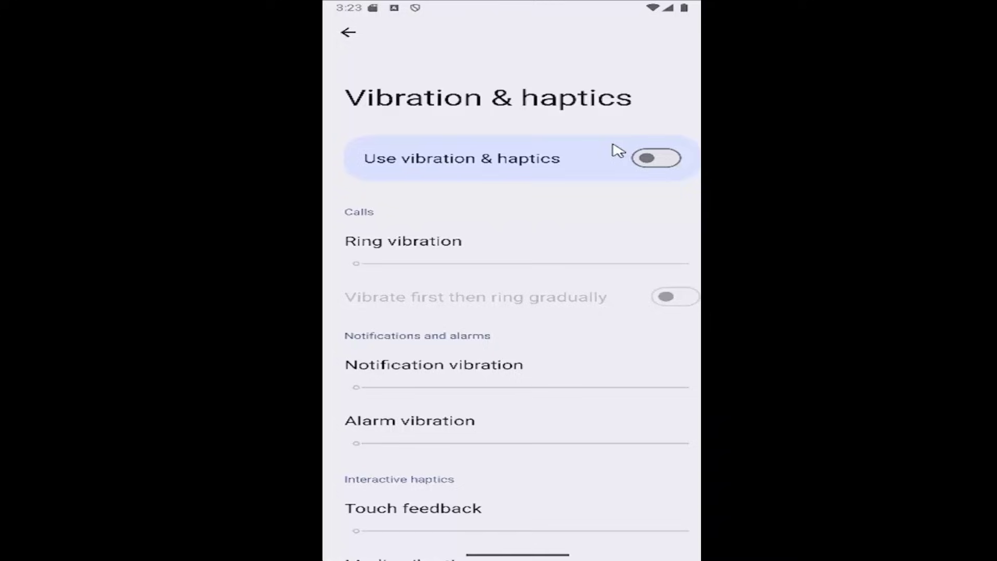
pyautogui.click(649, 159)
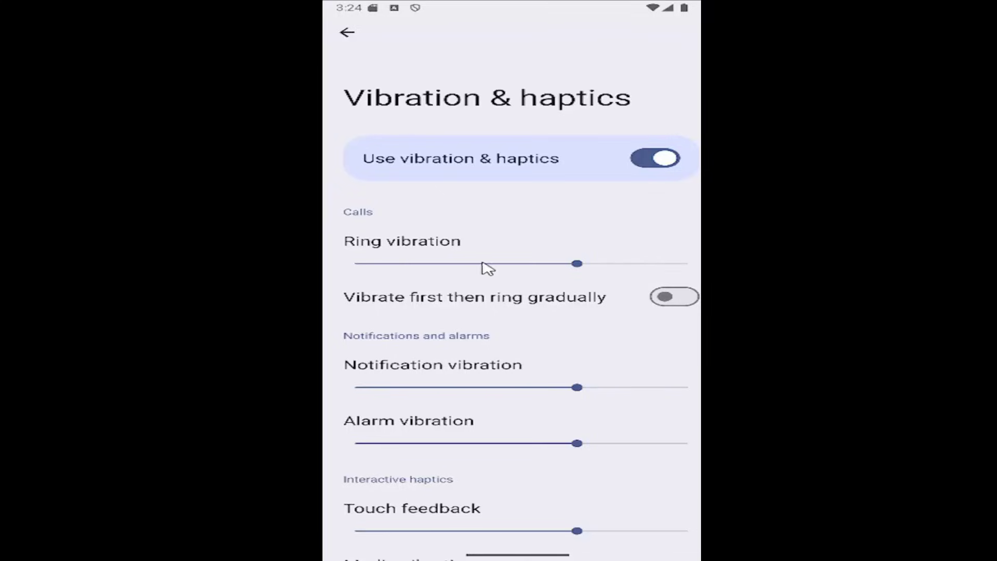
pyautogui.moveTo(467, 264); pyautogui.dragTo(566, 271)
# - Switch vibration & haptics back off, then exit Settings to the home screen
pyautogui.click(655, 164)
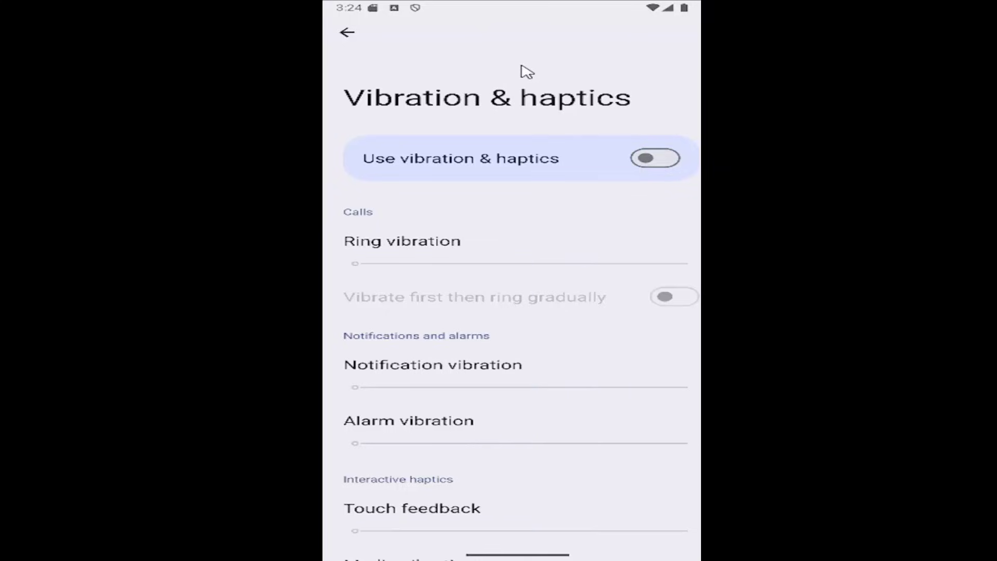
pyautogui.press('Escape')
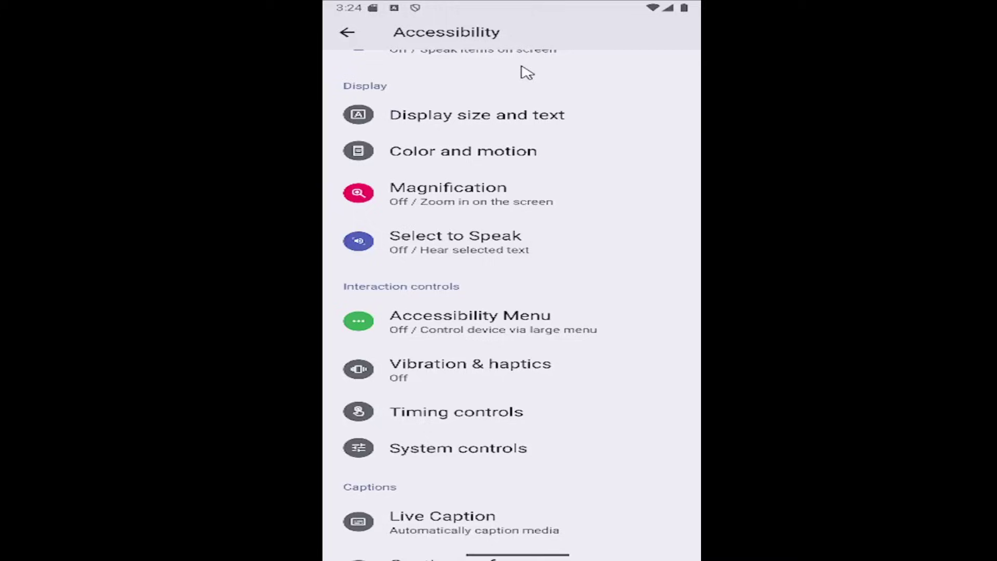
pyautogui.press('Escape')
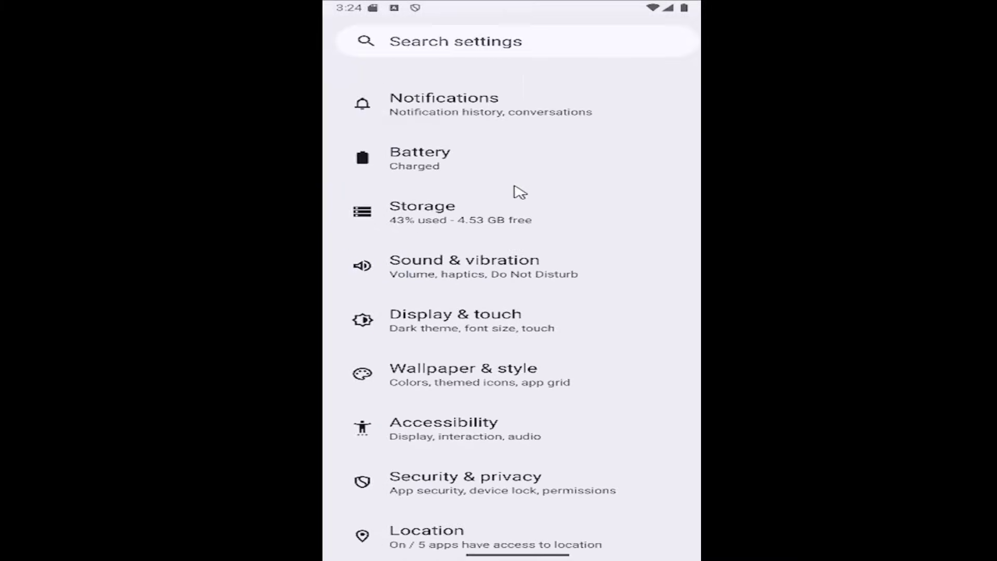
pyautogui.scroll(5, 586, 499)
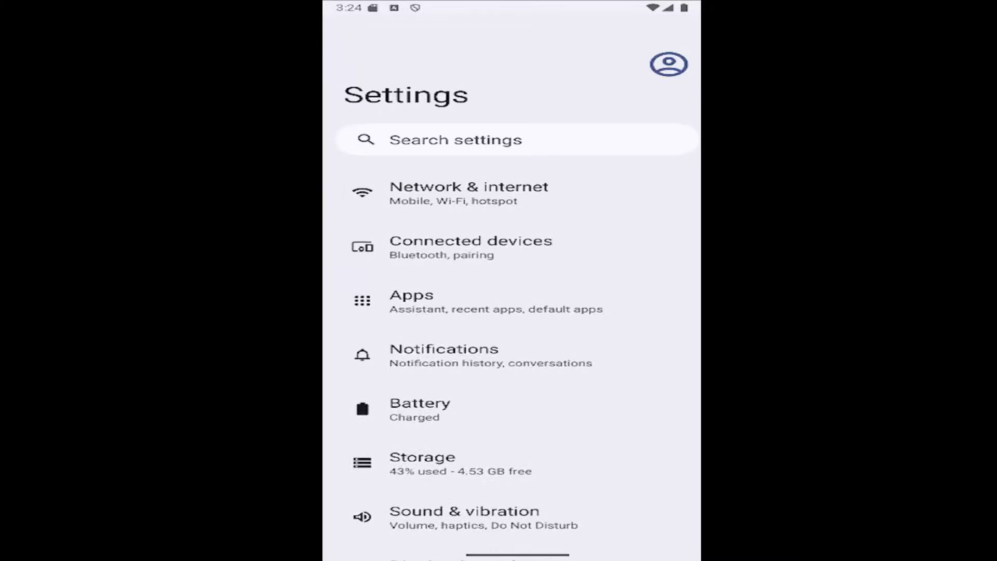
pyautogui.press('super')
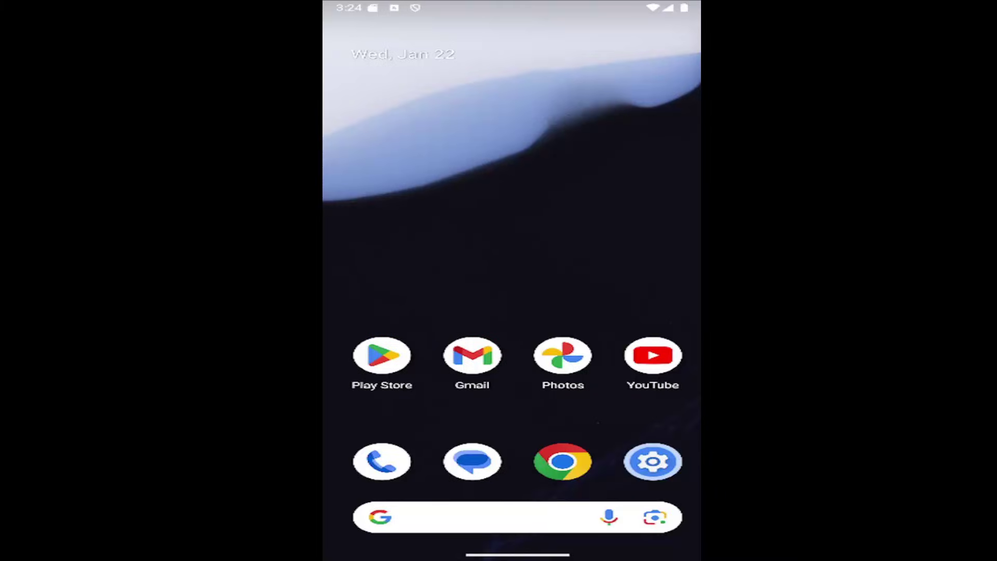